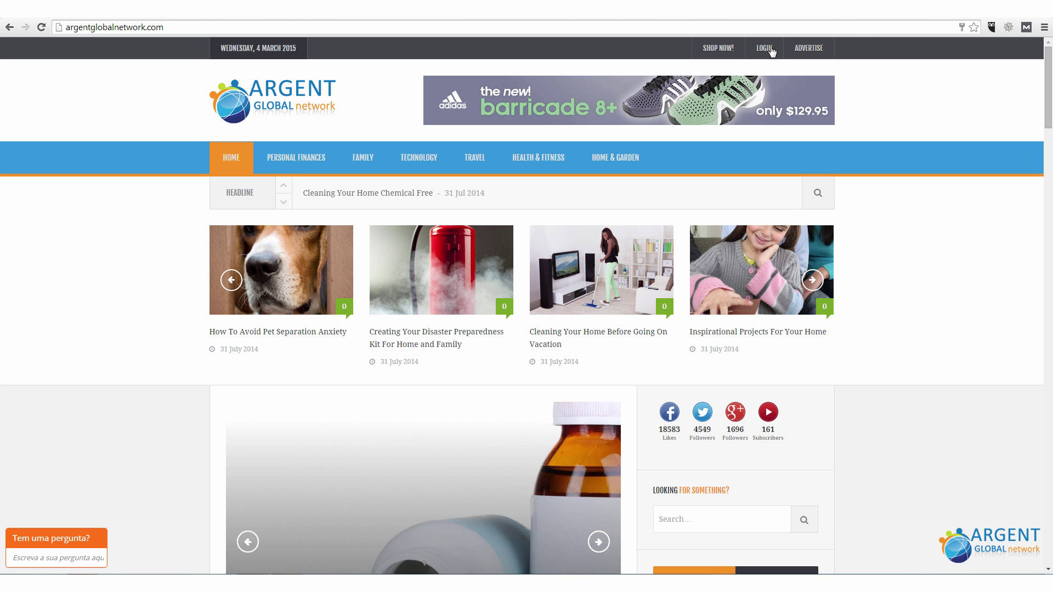
{"action": "scroll", "coordinate": [769, 52], "scroll_direction": "down", "scroll_amount": 5}
{"action": "scroll", "coordinate": [769, 51], "scroll_direction": "down", "scroll_amount": 15}
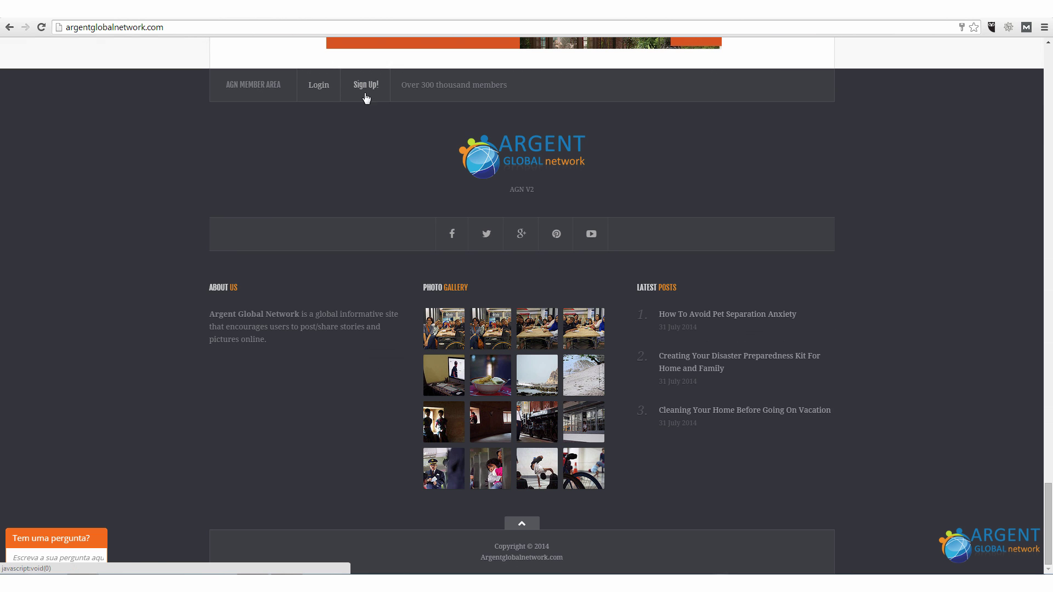
Step: Go to the AGN Member Area login page and sign in with the account credentials
{"action": "left_click", "coordinate": [321, 87]}
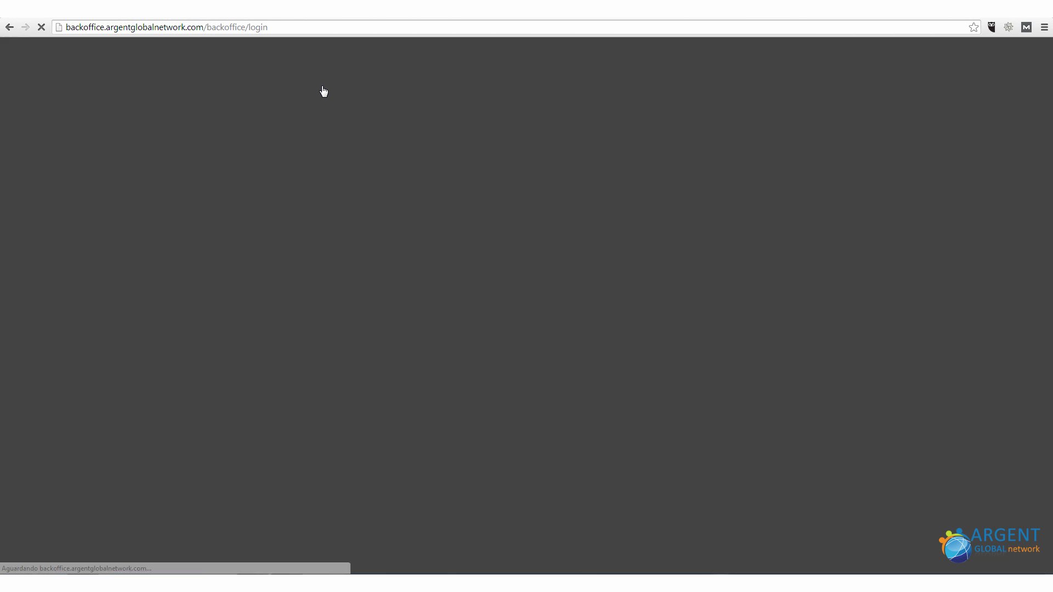
{"action": "left_click", "coordinate": [588, 220]}
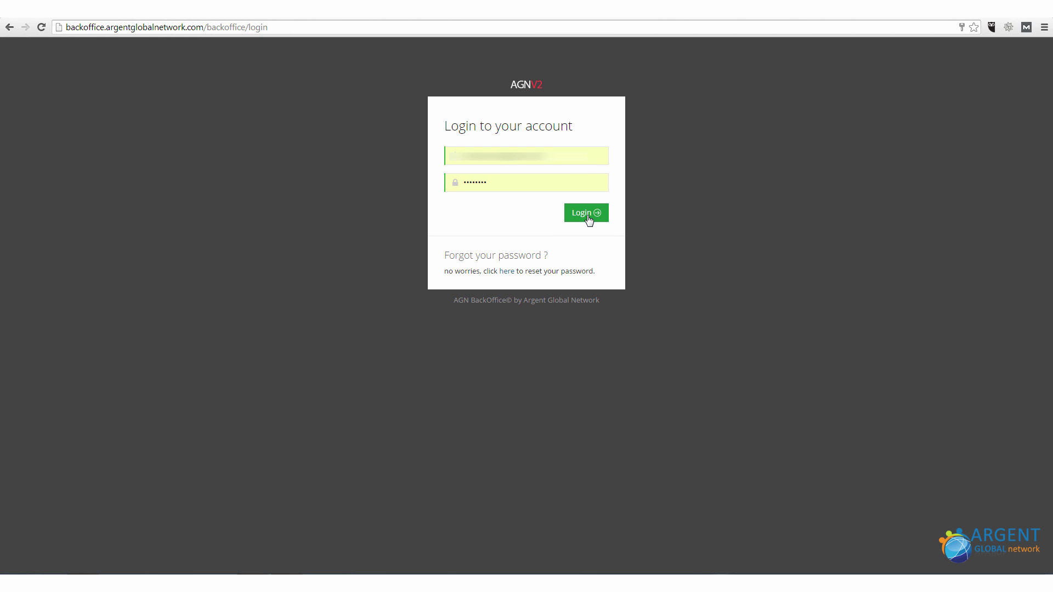
Step: Load the dashboard, close the 'Dear AGN Members' announcement, and expand AGN World Now
{"action": "left_click", "coordinate": [588, 215]}
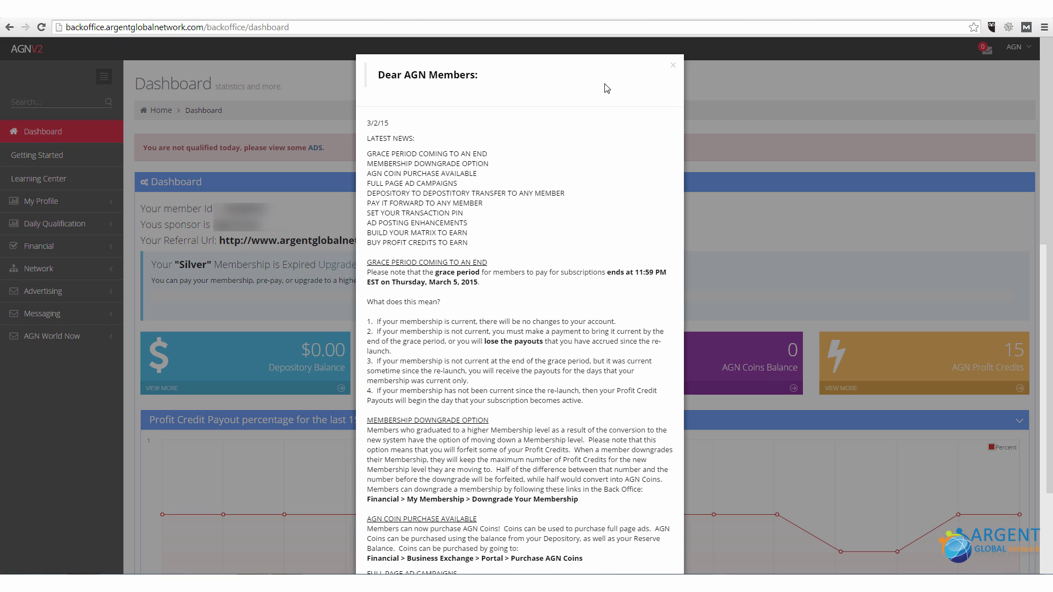
{"action": "left_click", "coordinate": [670, 71]}
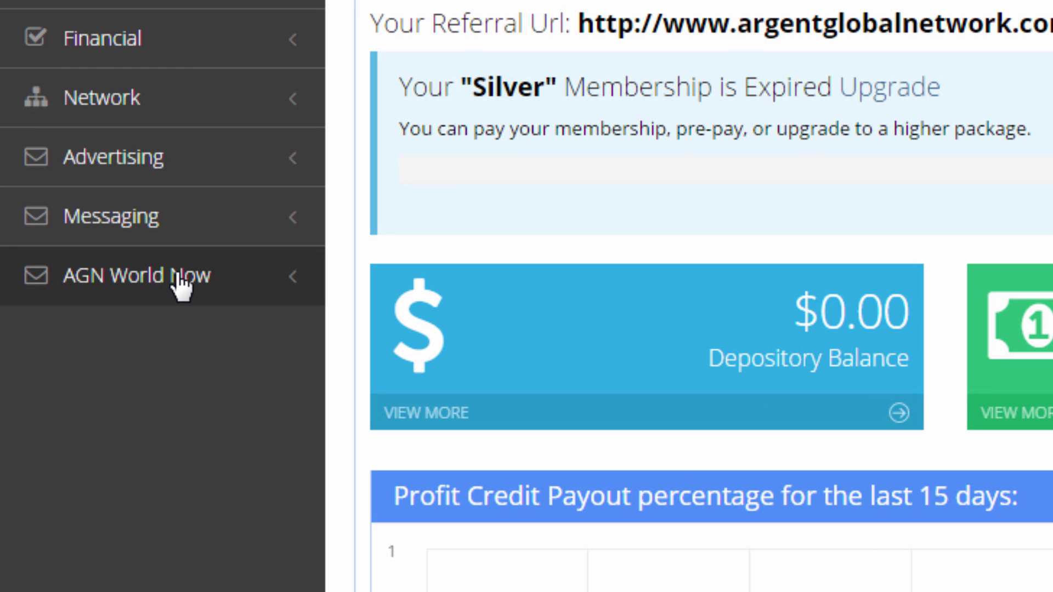
{"action": "left_click", "coordinate": [170, 284]}
{"action": "scroll", "coordinate": [170, 283], "scroll_direction": "down", "scroll_amount": 3}
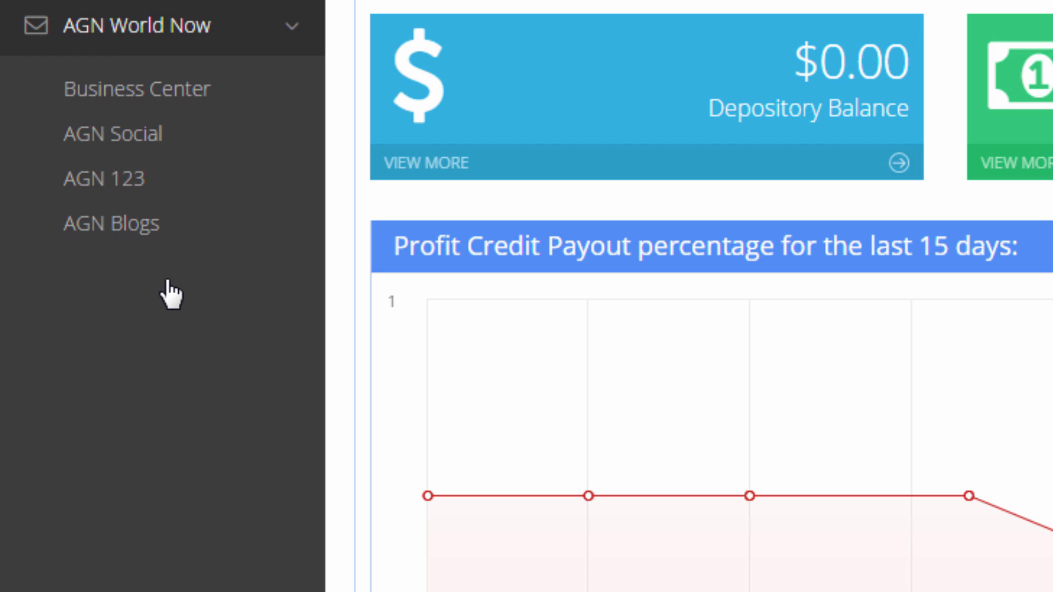
Step: Choose Business Center under AGN World Now to reach its configuration-success welcome page
{"action": "left_click", "coordinate": [167, 84]}
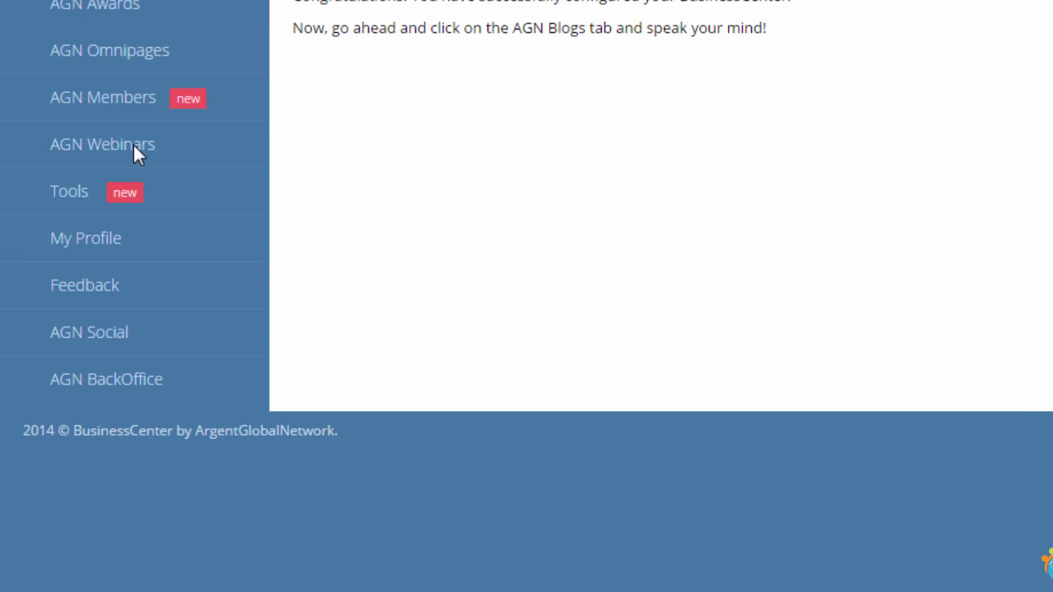